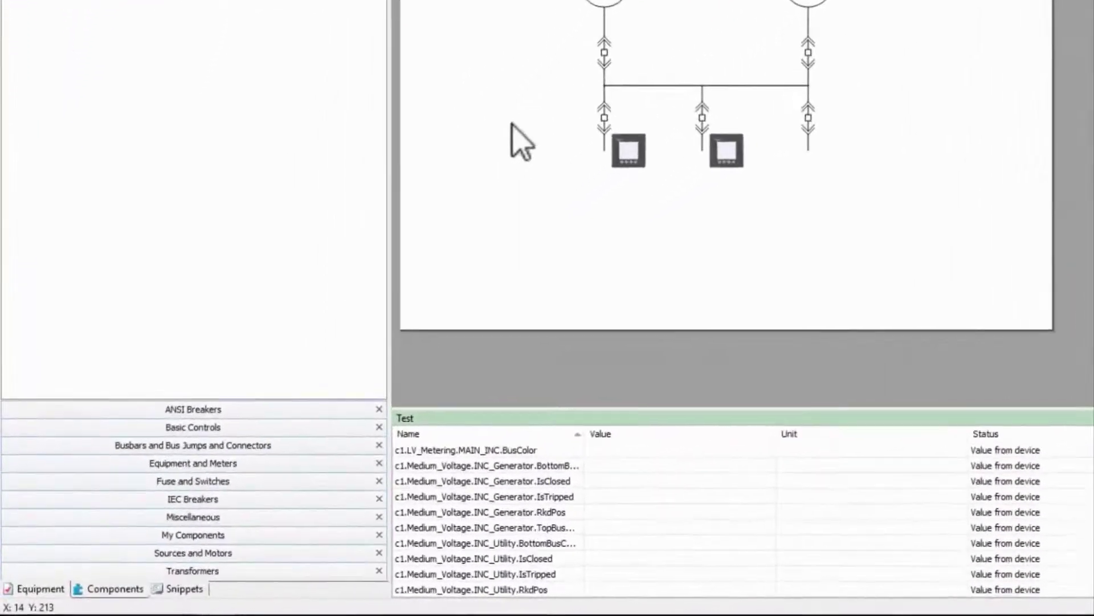
Place a Control component from Miscellaneous left of the utility breaker and select Control_053
click(280, 504)
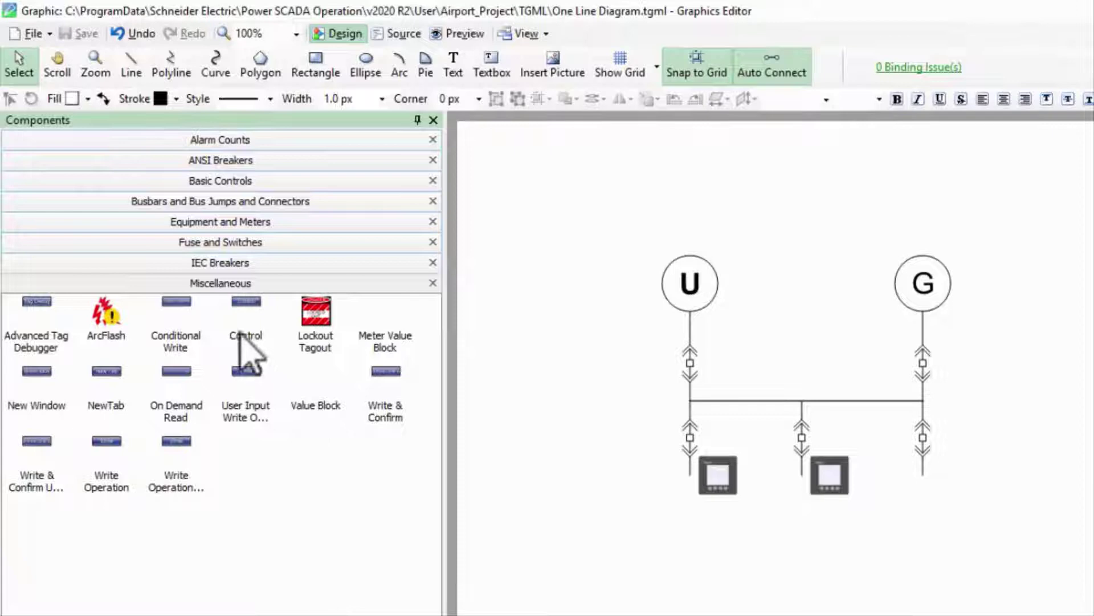
drag(251, 309, 591, 358)
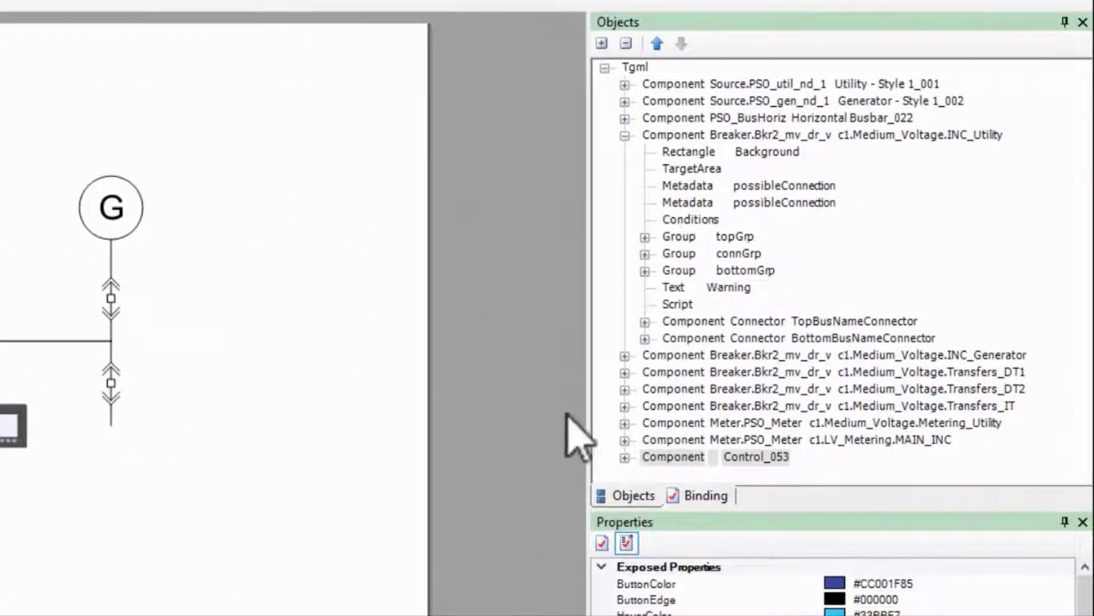
click(626, 456)
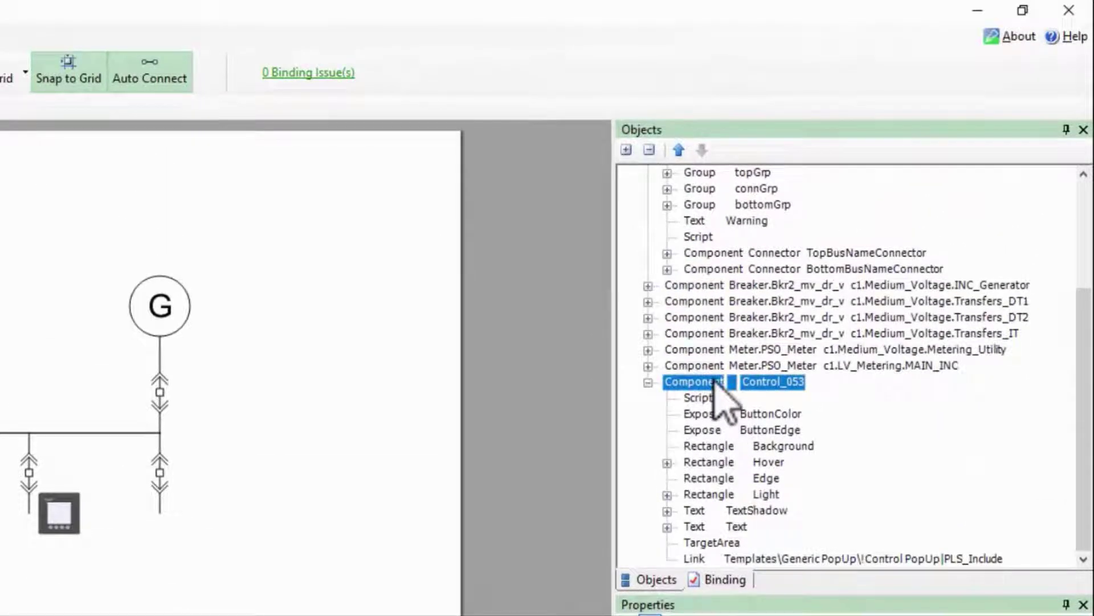
Bind the Control button to c1.Medium_Voltage.INC_Utility and copy its Ctl_BkrPos tag path
click(716, 577)
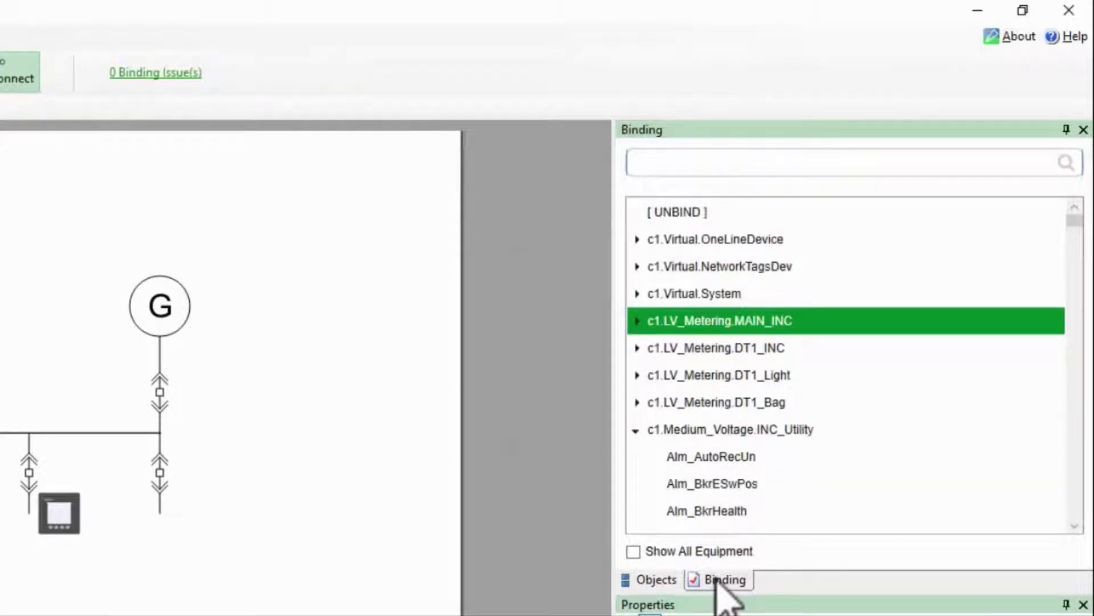
click(710, 429)
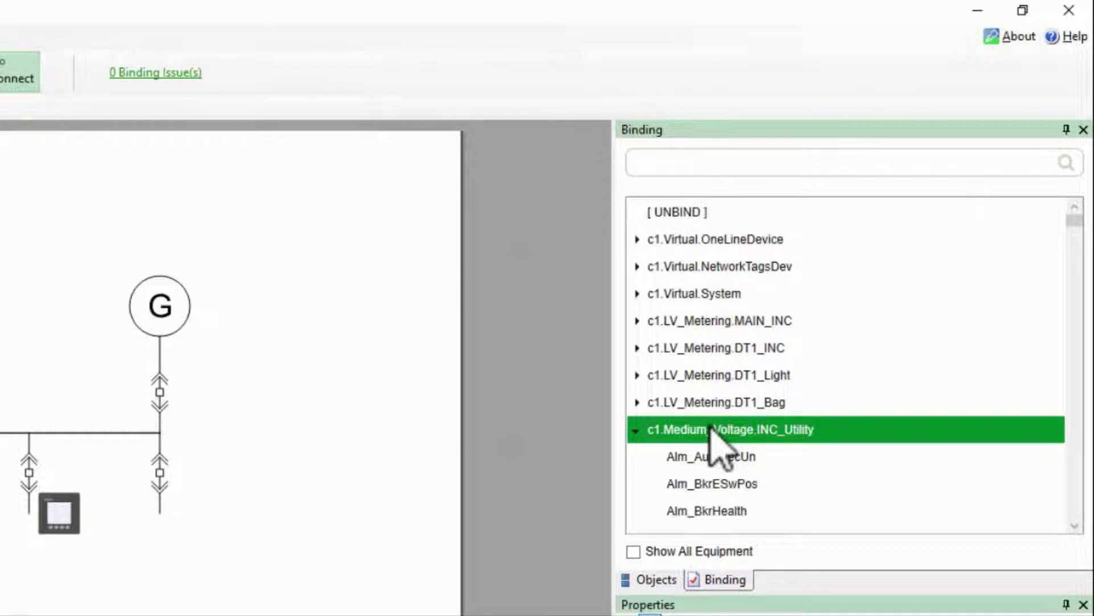
scroll(715, 455, down, 1)
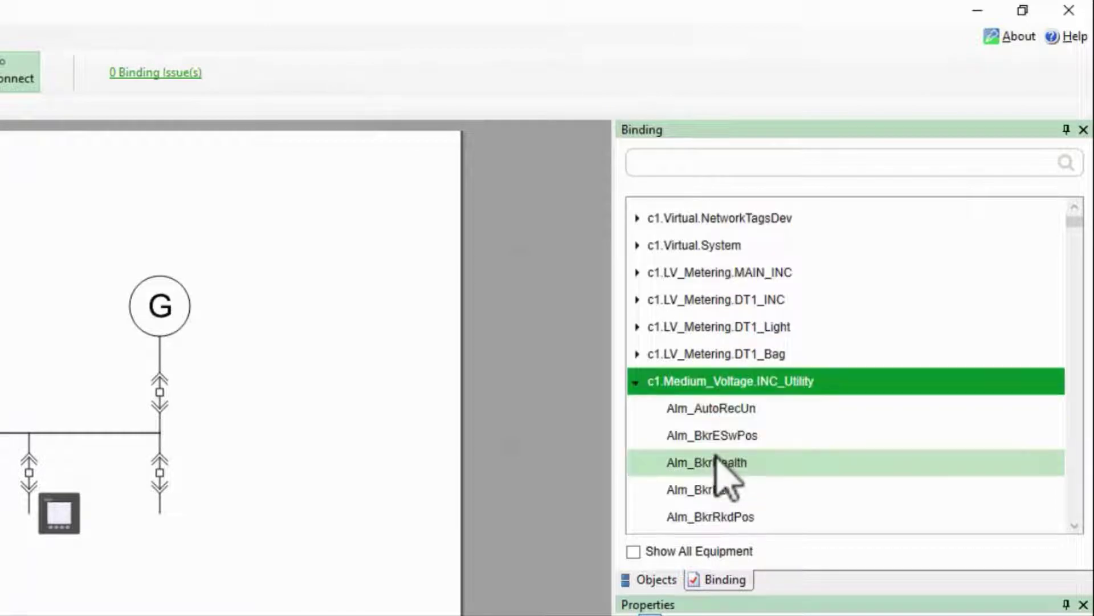
scroll(716, 455, down, 4)
scroll(716, 456, down, 4)
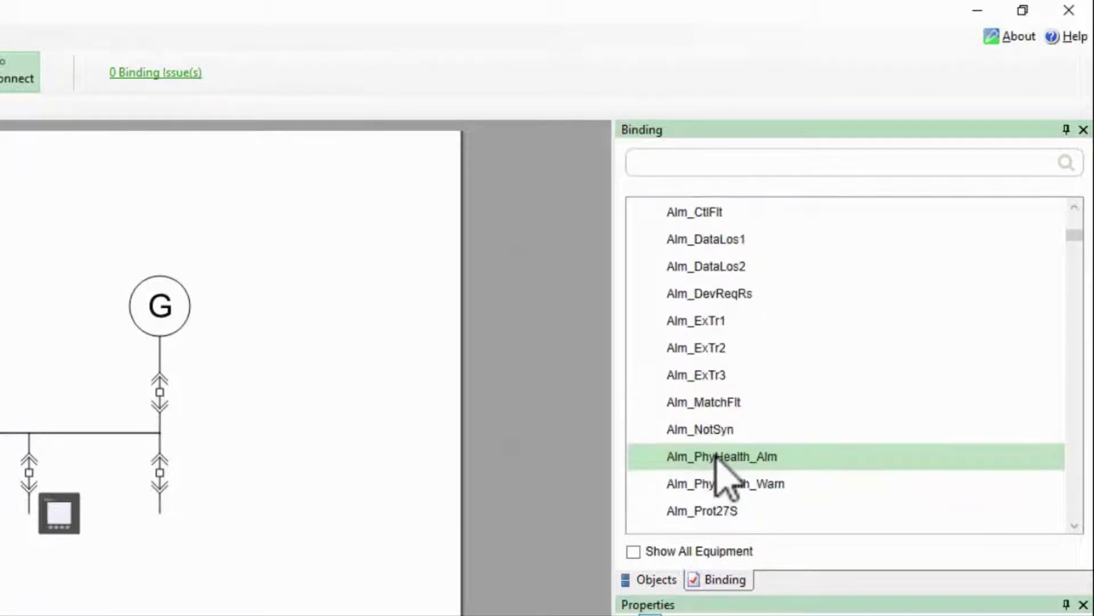
scroll(716, 456, down, 12)
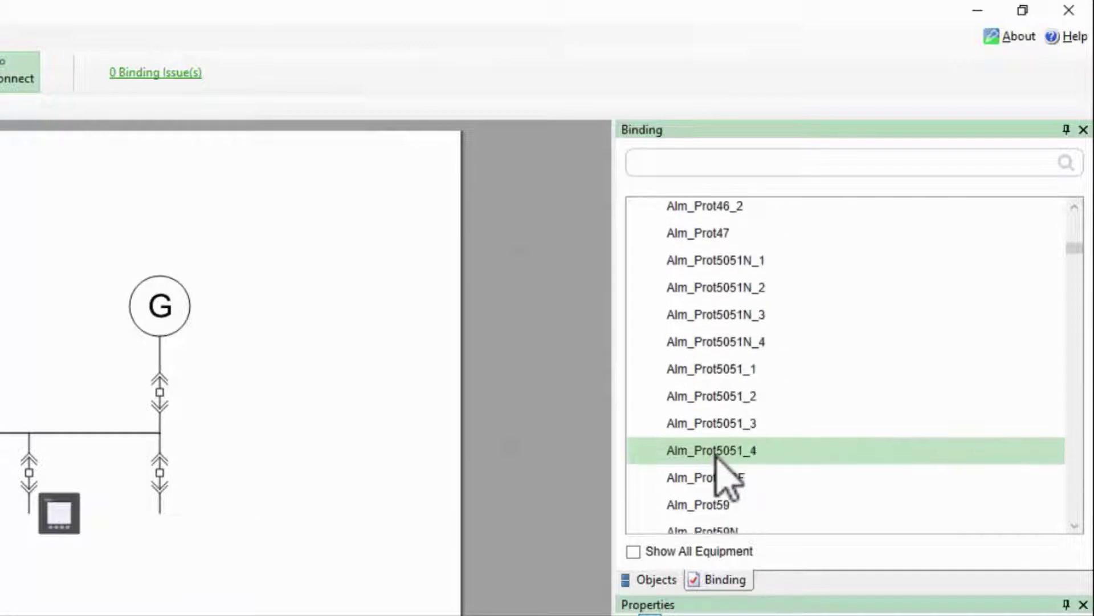
scroll(716, 456, down, 10)
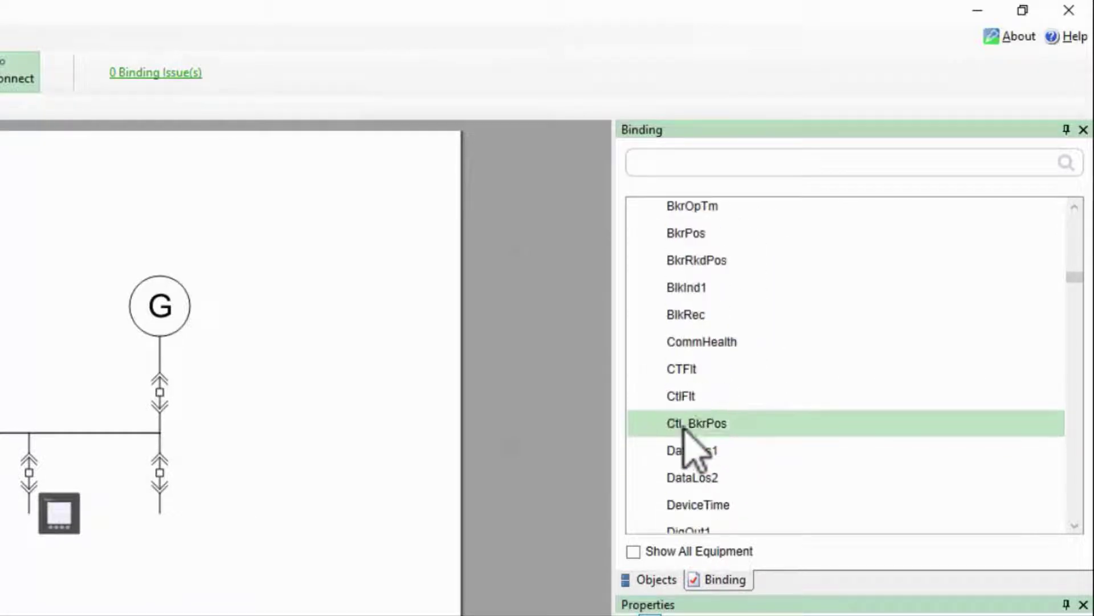
right_click(687, 427)
click(687, 444)
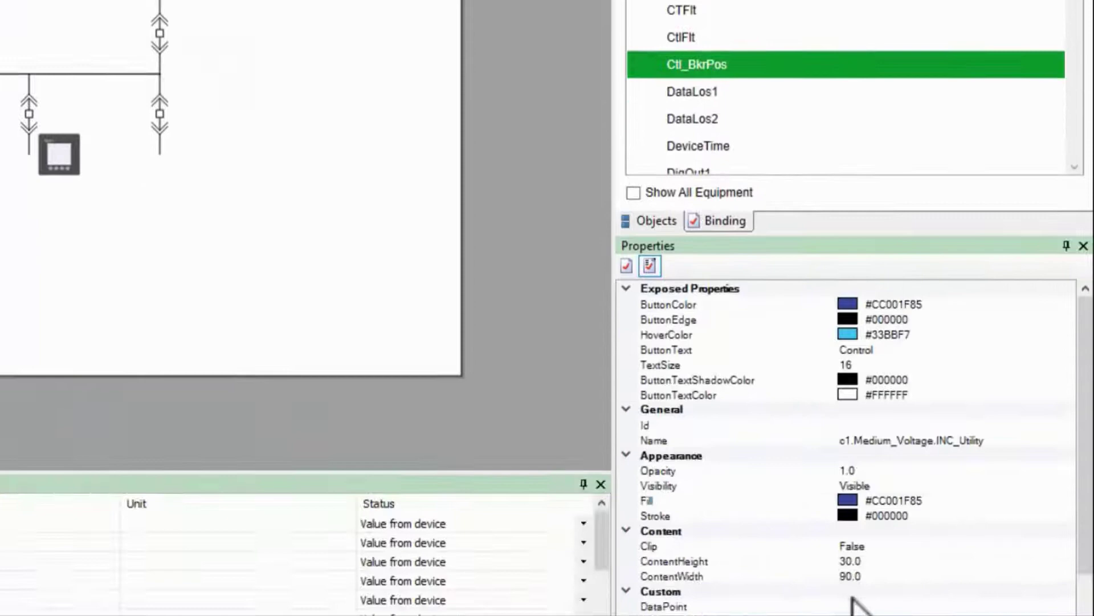
Paste the tag path into DataPoint and trim the c1.Medium_Voltage.INC_Utility. prefix, leaving Ctl_BkrPos
click(856, 493)
text(c1.Medium_Voltage.INC_Utility.Ctl_BkrPos)
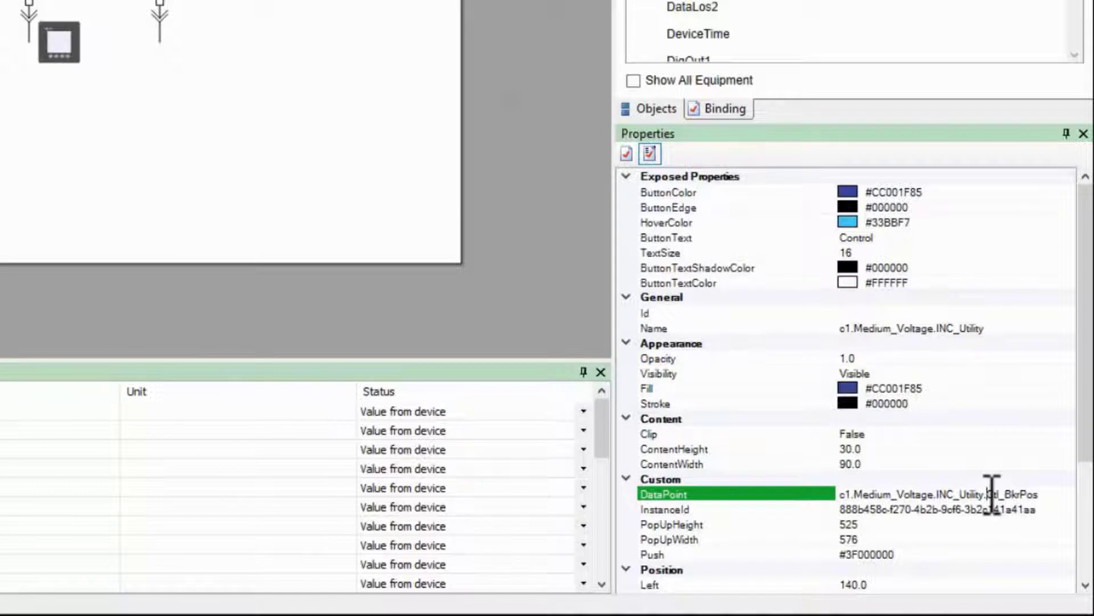
drag(987, 494, 822, 493)
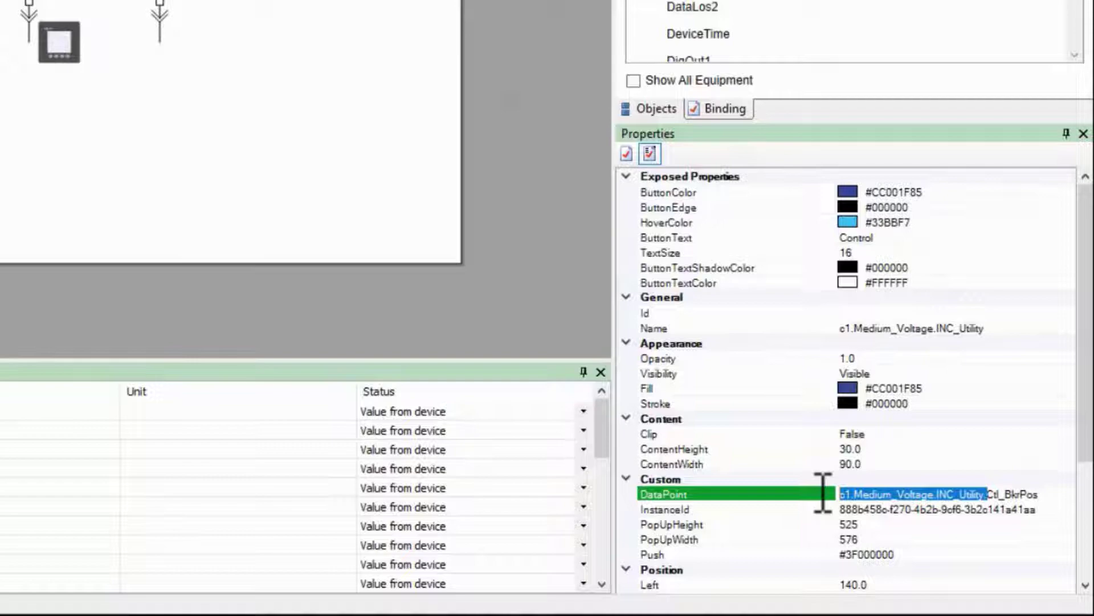
key(BackSpace)
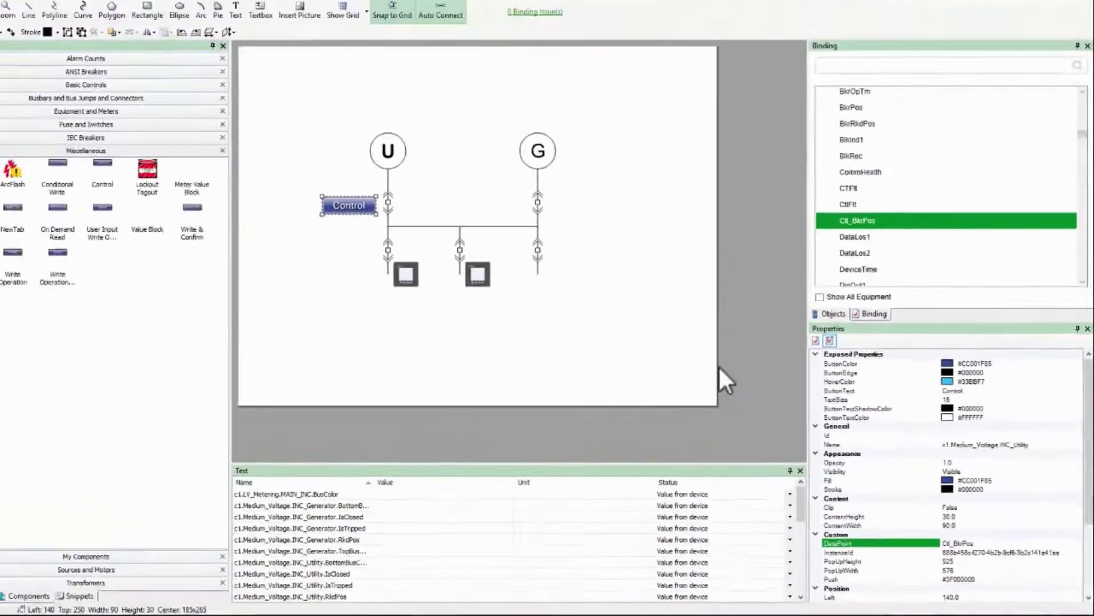
click(727, 375)
Save the diagram and choose the Open command in the INC_Utility control dialog
key(ctrl+s)
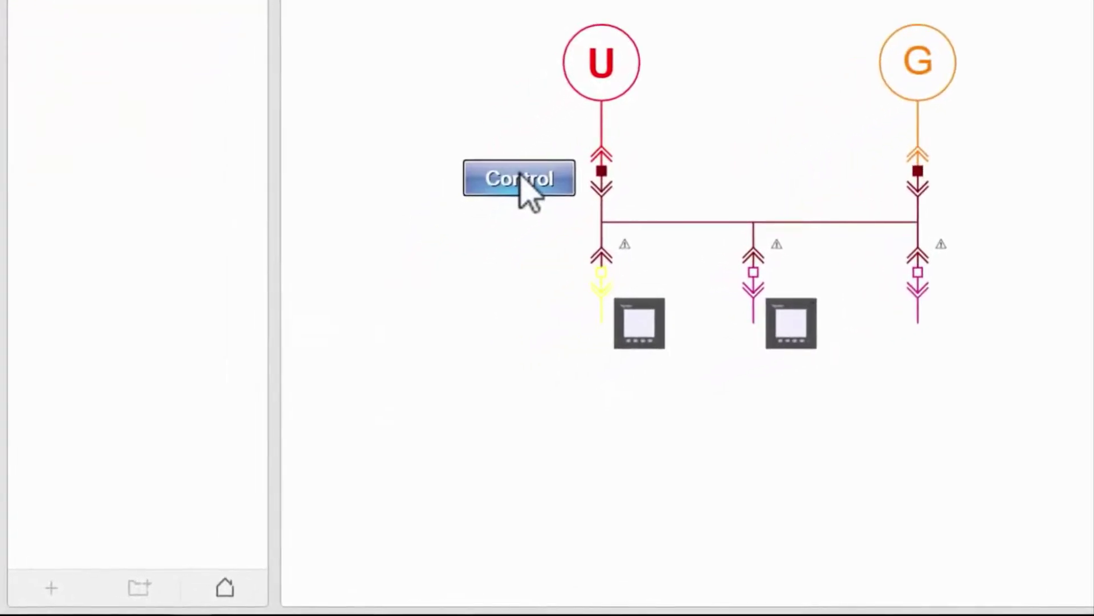
click(521, 178)
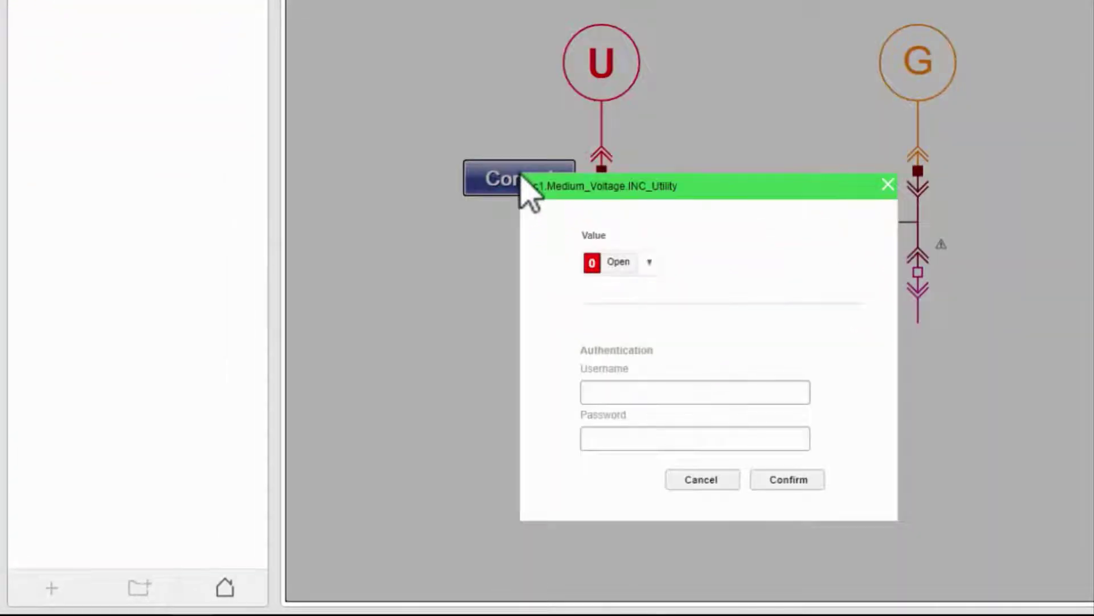
click(649, 262)
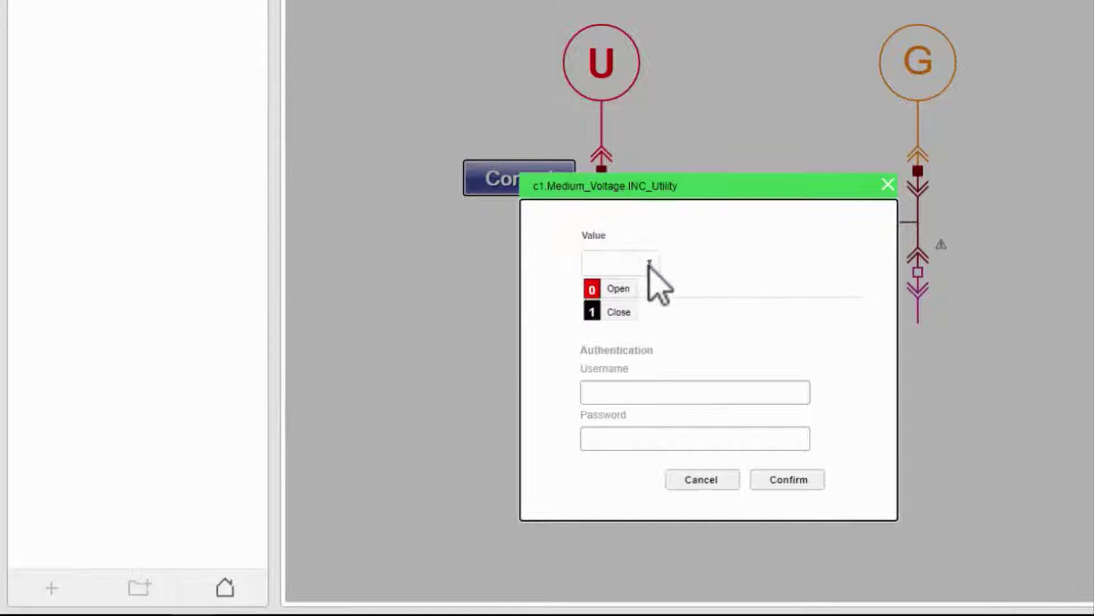
click(649, 288)
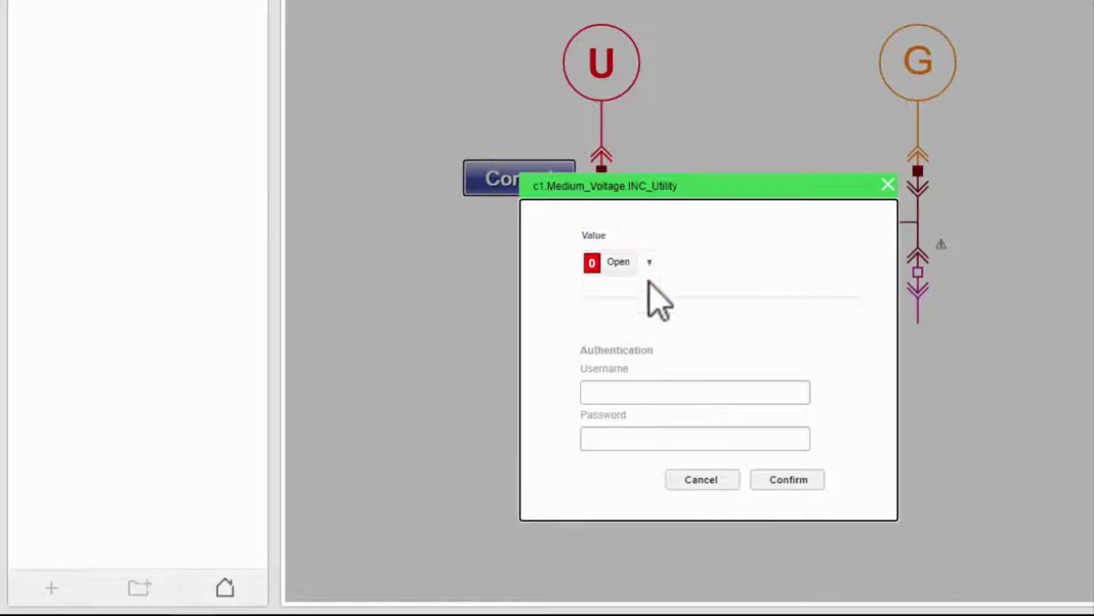
Confirm the Open command with the login credentials, then dismiss the Success message and dialog
click(659, 392)
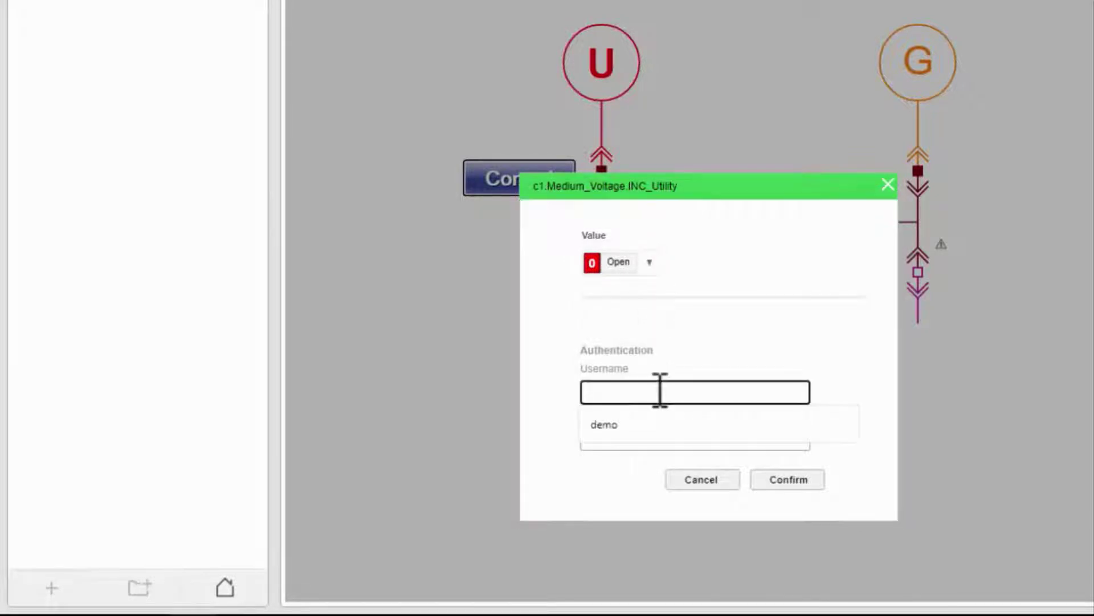
text(demo)
key(Tab)
text(demo)
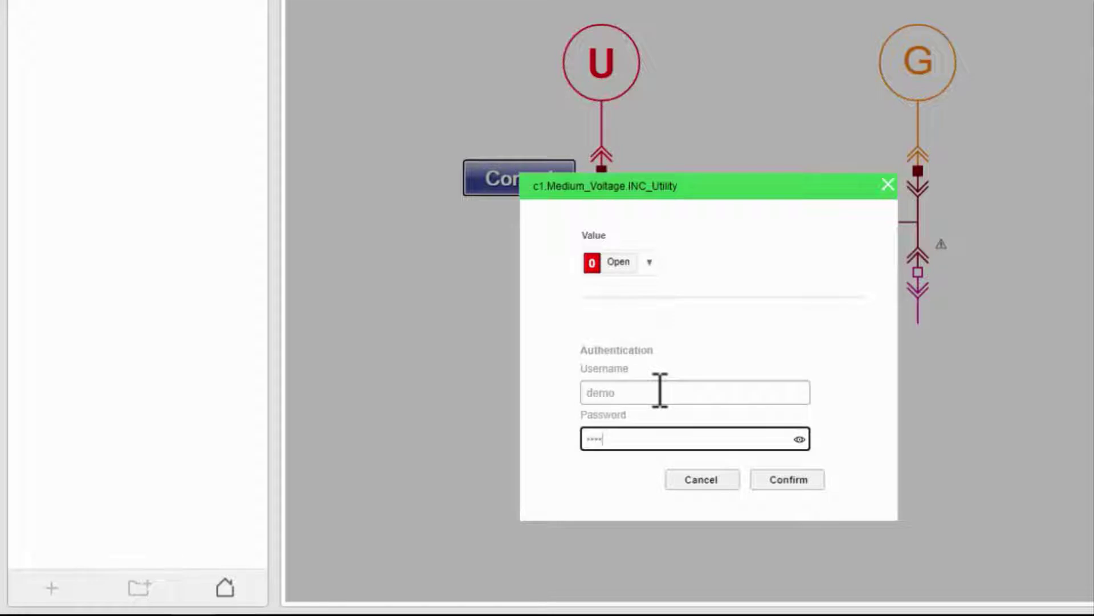
click(768, 482)
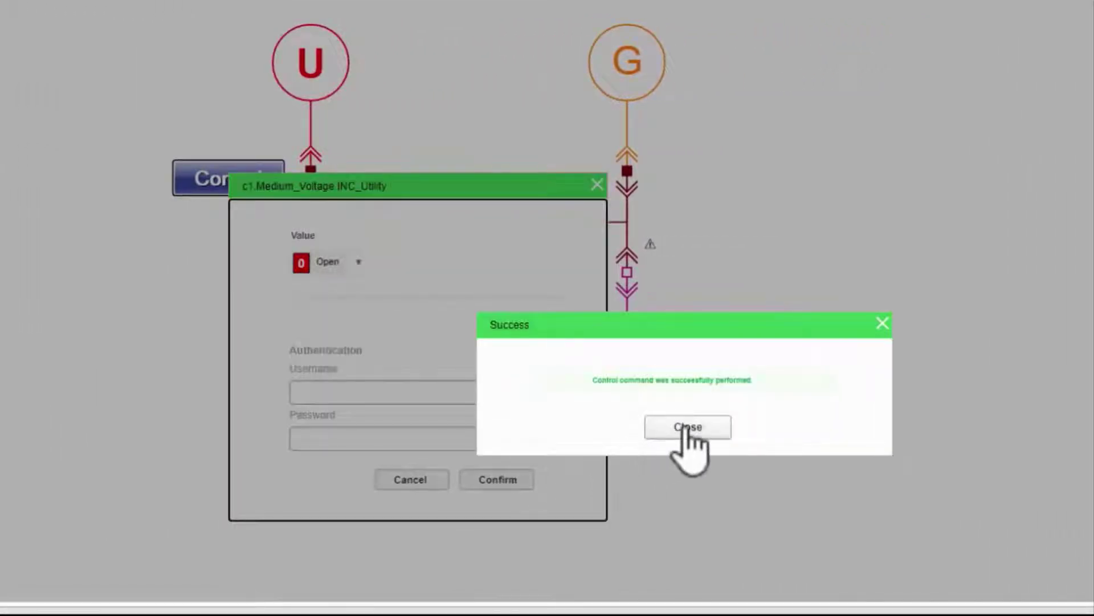
click(685, 428)
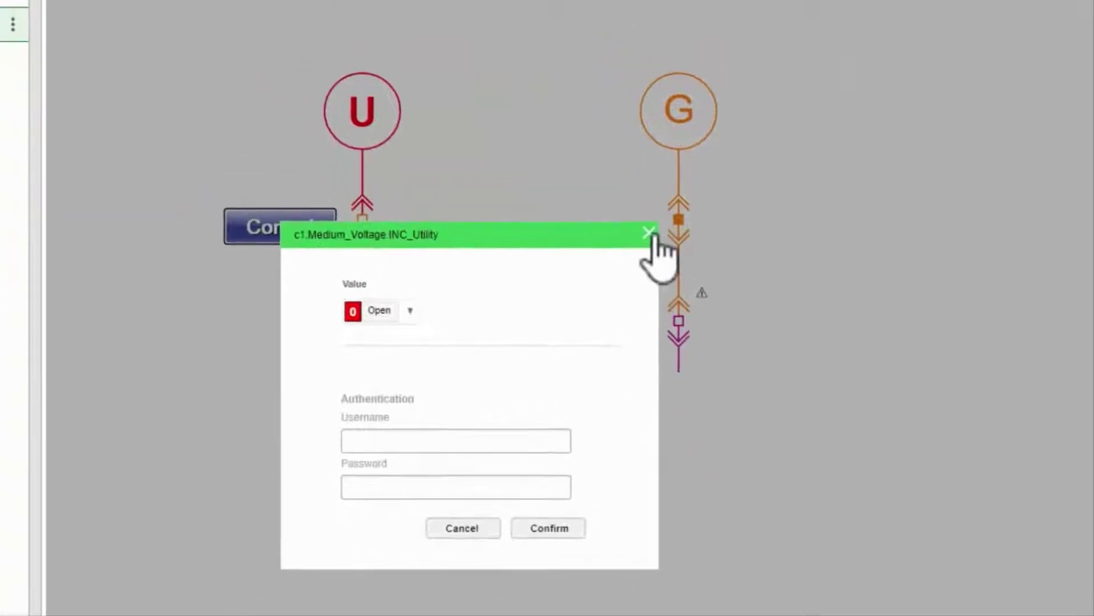
click(596, 184)
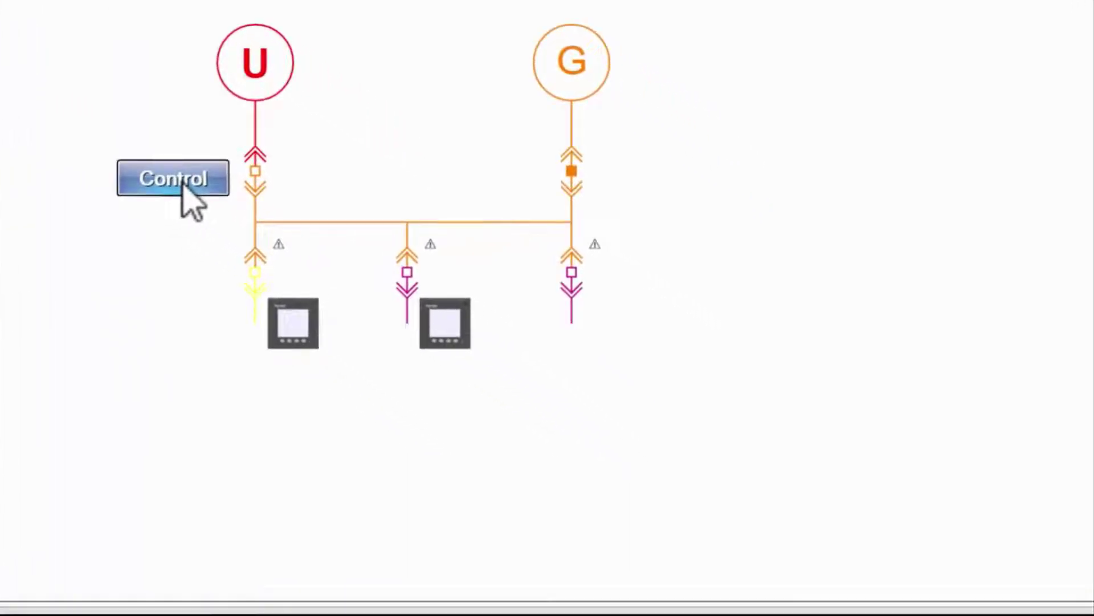
Send a Close value to INC_Utility via the Control button, confirmed with login credentials
click(183, 183)
click(303, 399)
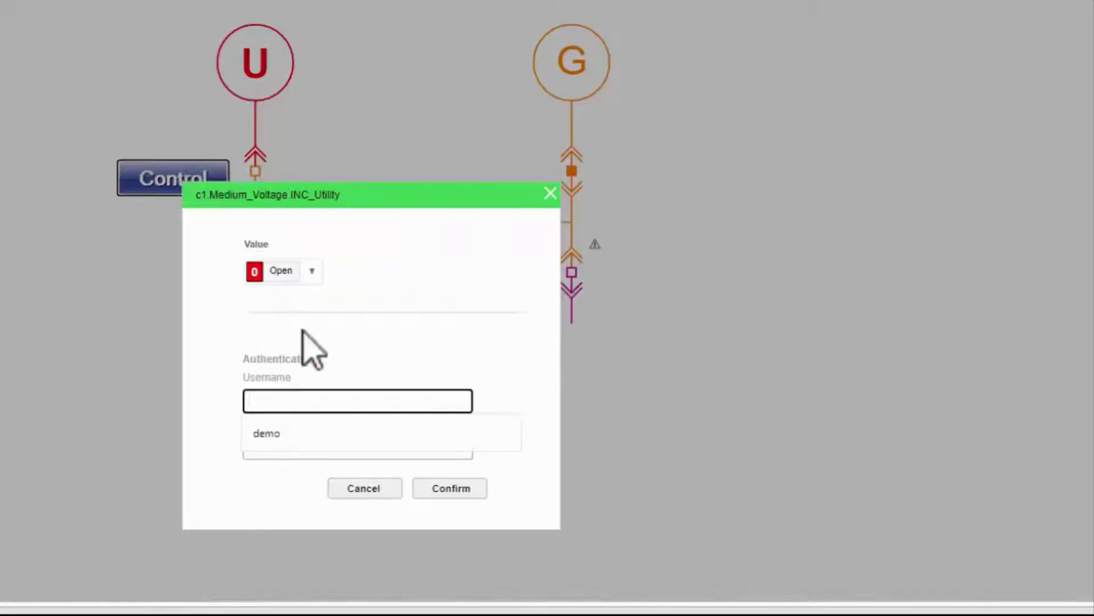
click(312, 271)
click(290, 317)
click(313, 409)
text(de)
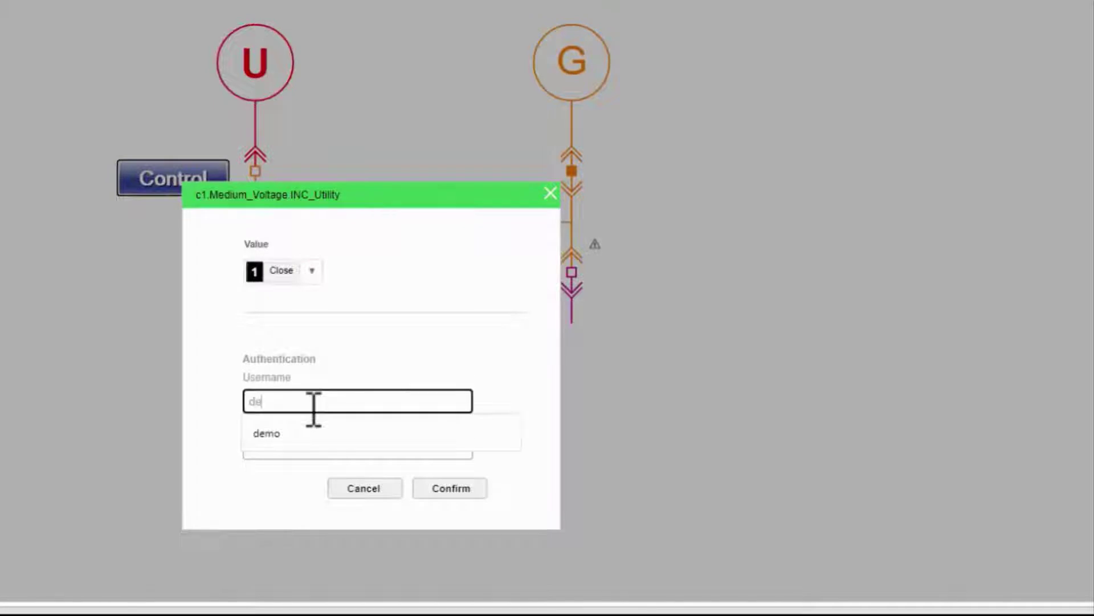
text(mo)
key(Tab)
text(demo)
click(449, 490)
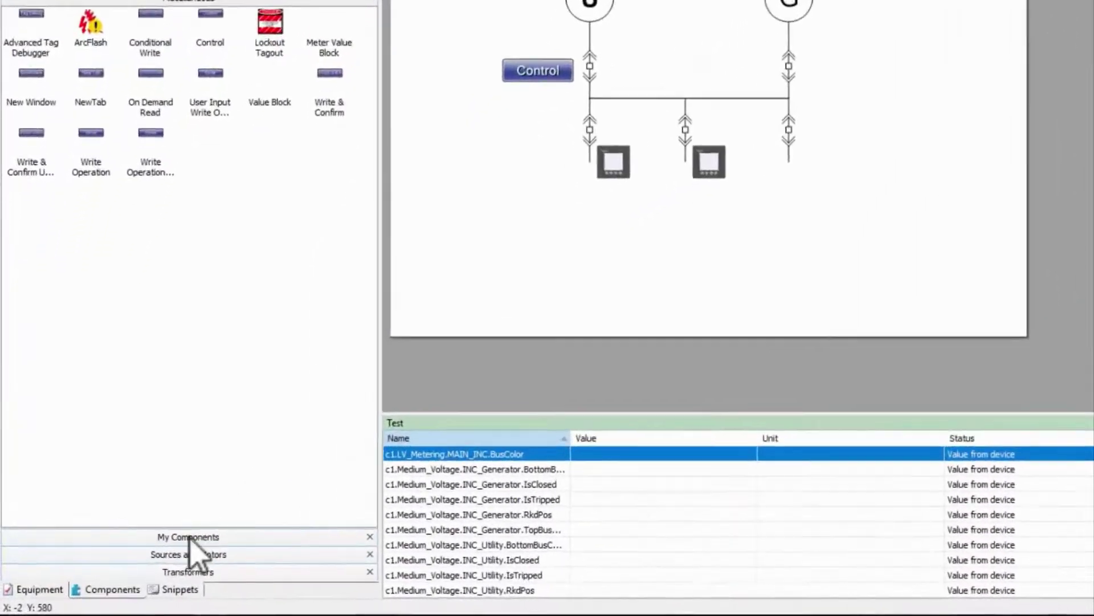
Drag the Control snippet into the diagram and select the utility breaker in Objects
click(197, 584)
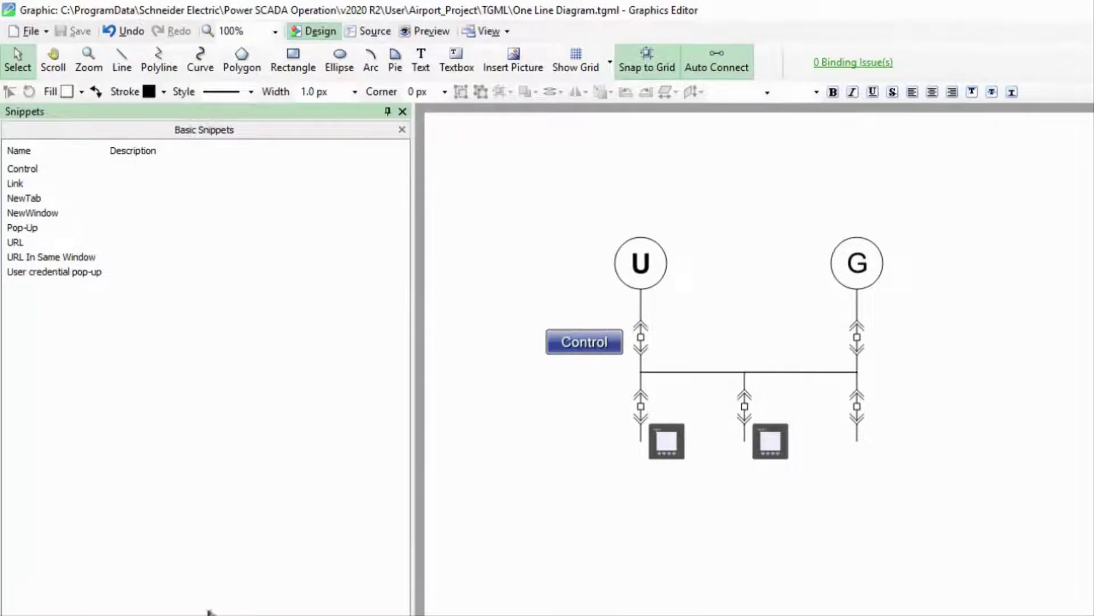
drag(34, 169, 641, 338)
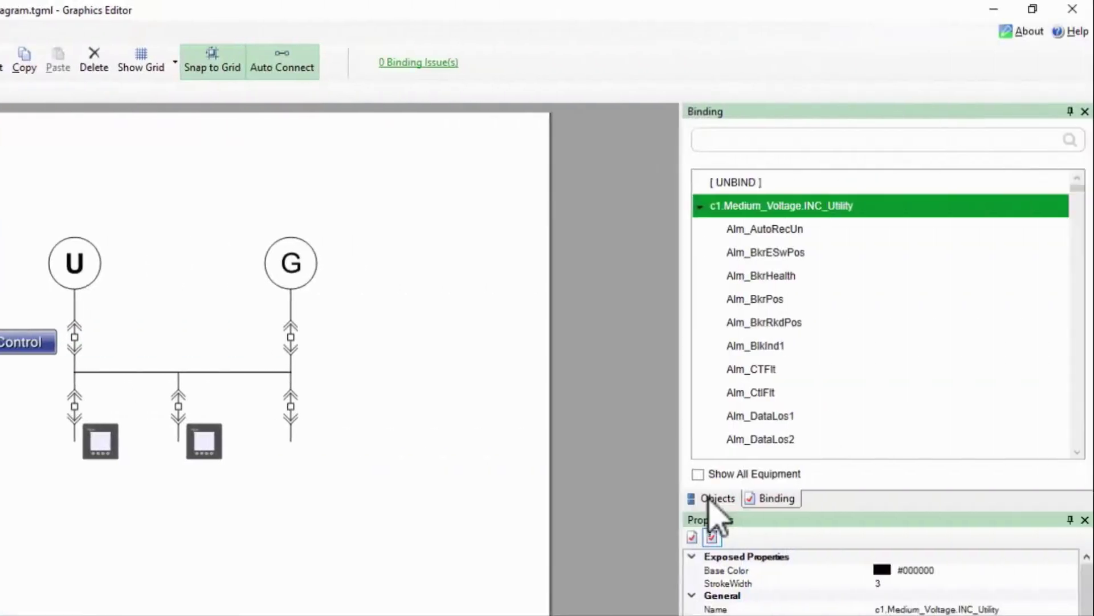
click(716, 497)
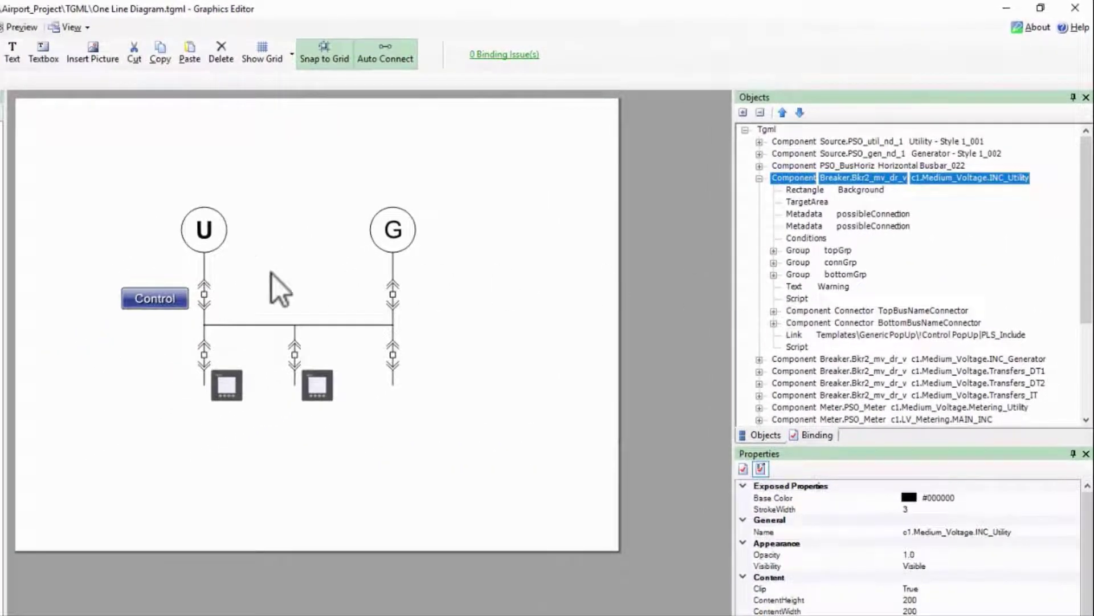
click(207, 299)
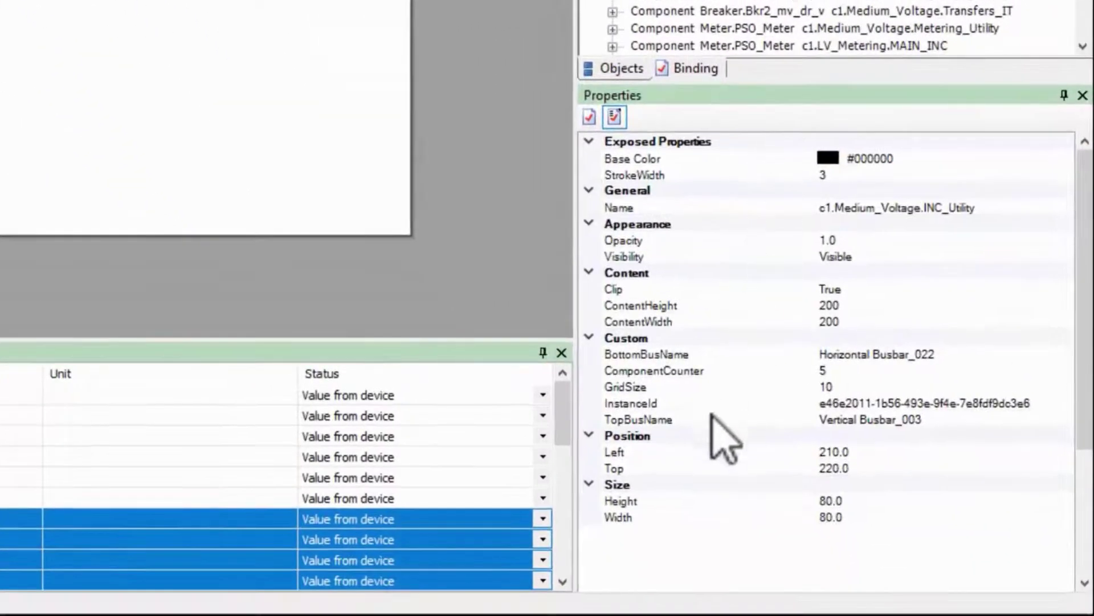
Add a custom DataPoint attribute with value Ctl_BkrPos to the breaker and save the diagram
right_click(672, 379)
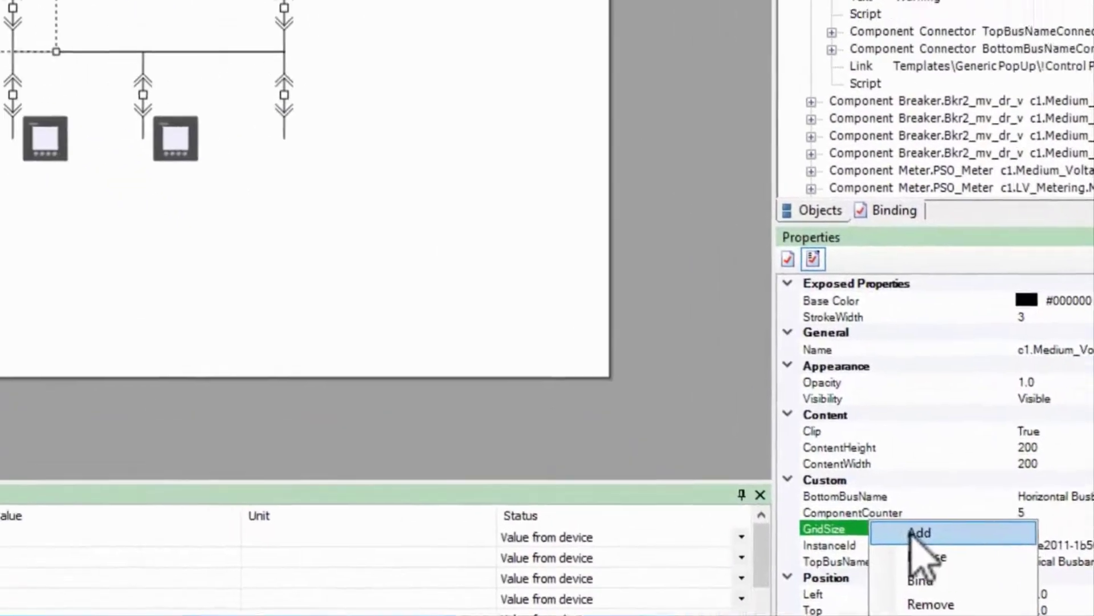
click(706, 391)
text(DataPoint)
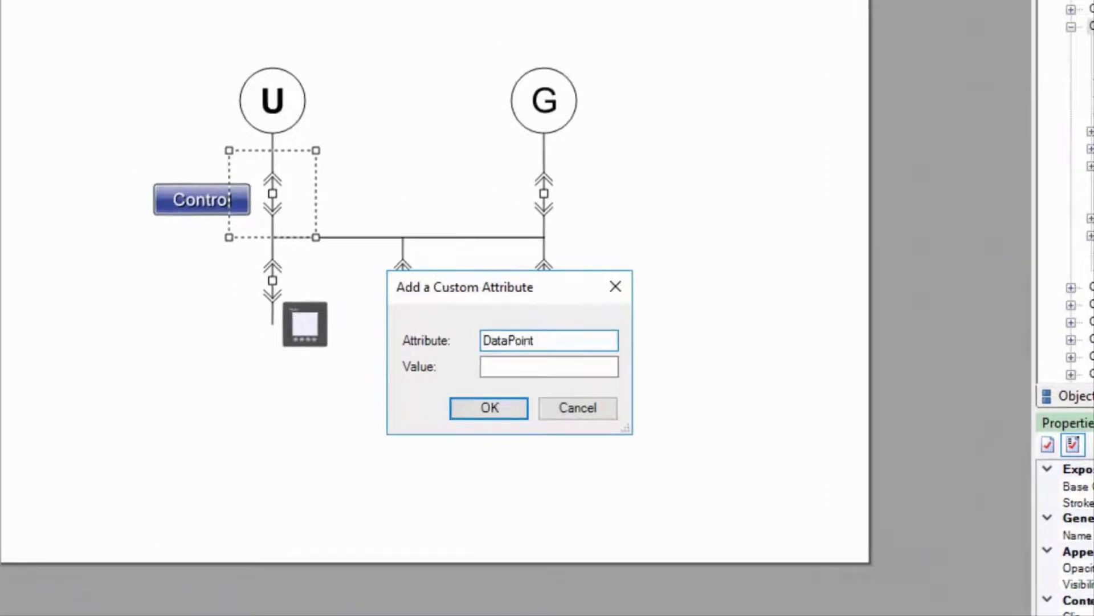
key(Tab)
text(Ctl_BkrPos)
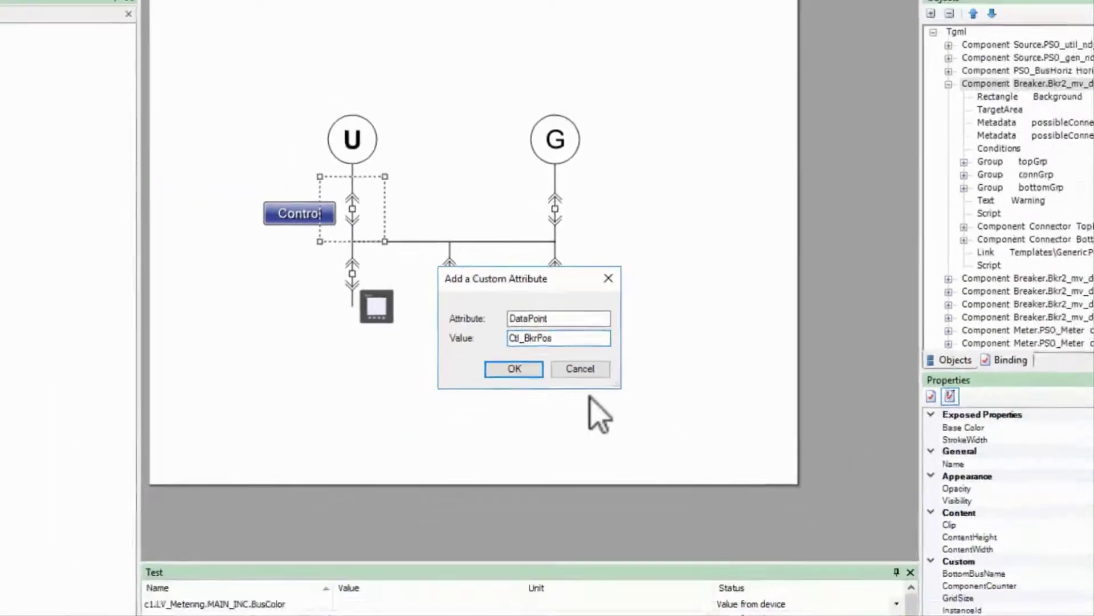
key(Return)
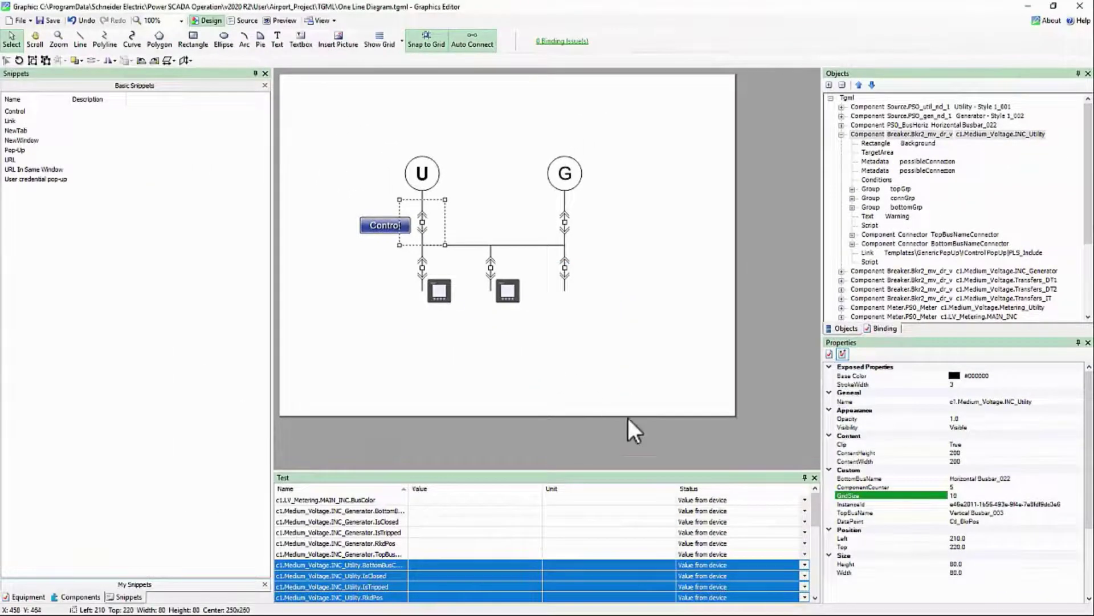
key(ctrl+s)
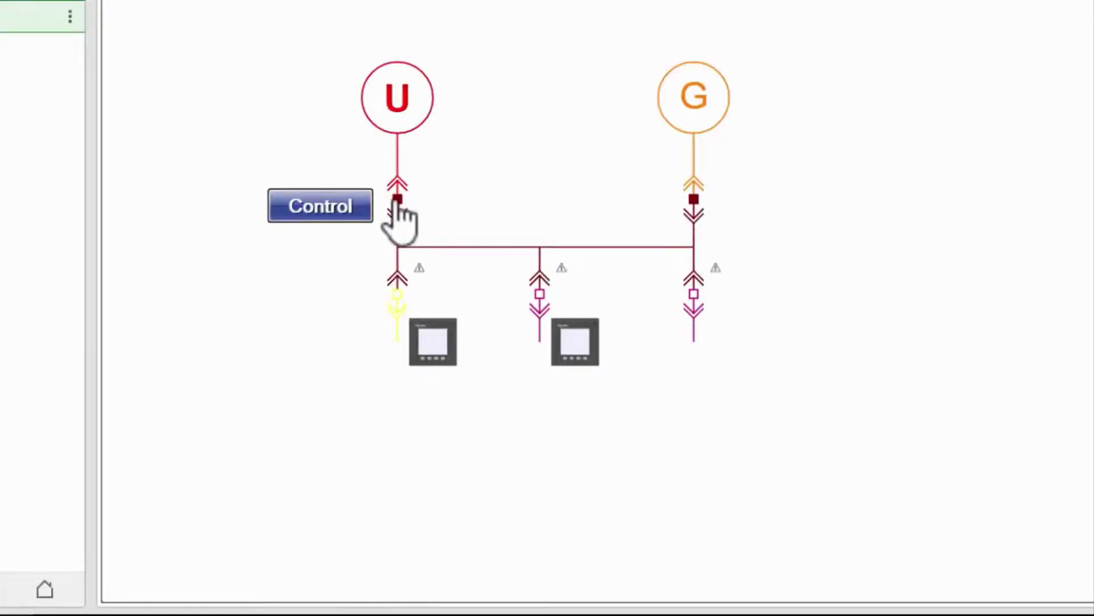
Open INC_Utility from the U breaker symbol using login credentials, then close both dialogs
click(397, 203)
click(583, 437)
text(demo)
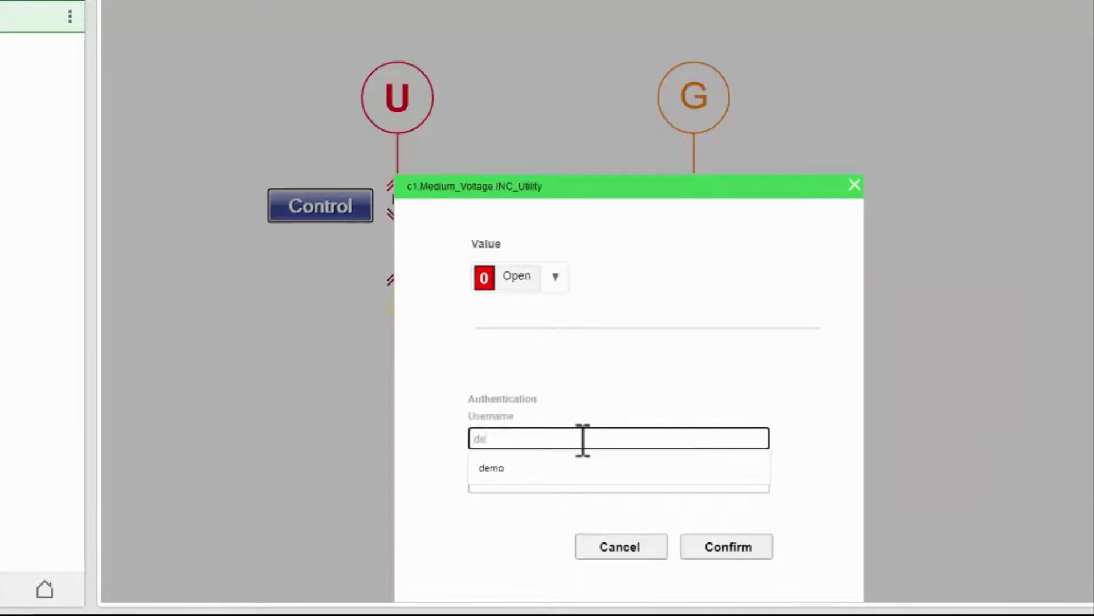
key(Tab)
text(demo)
click(725, 549)
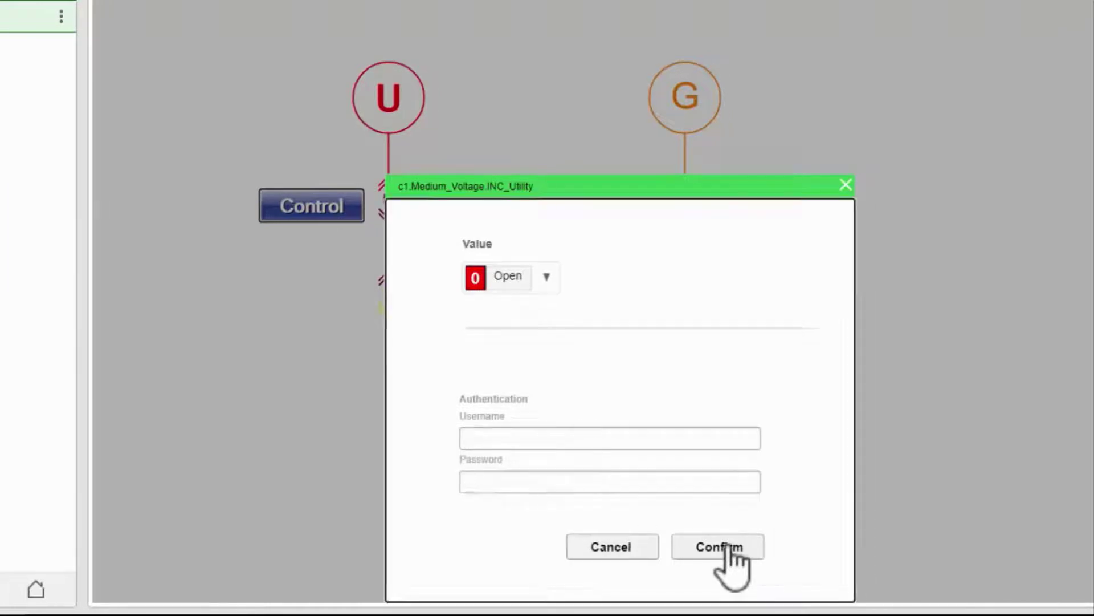
click(787, 439)
click(721, 185)
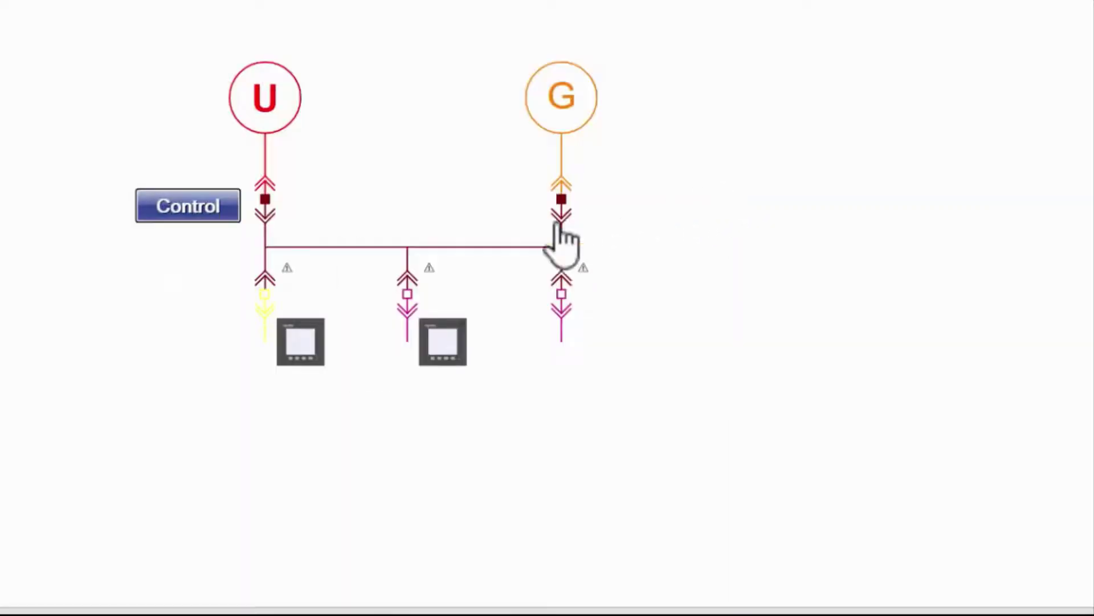